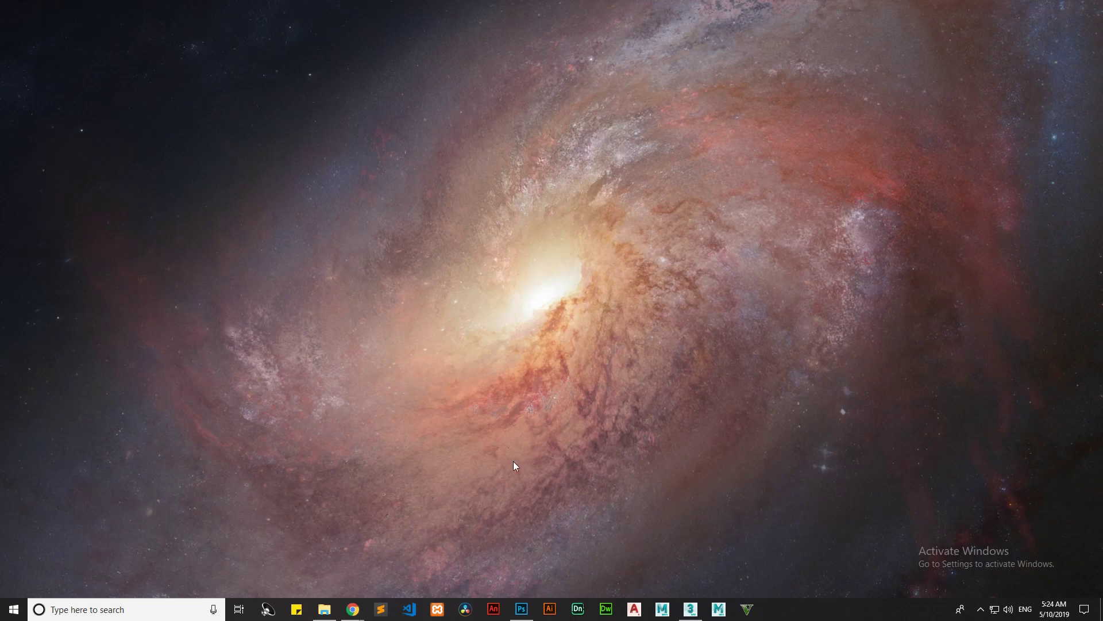
# View the spoon reference photo in Chrome, starting and then cancelling Save As on it.
pyautogui.moveTo(353, 607)
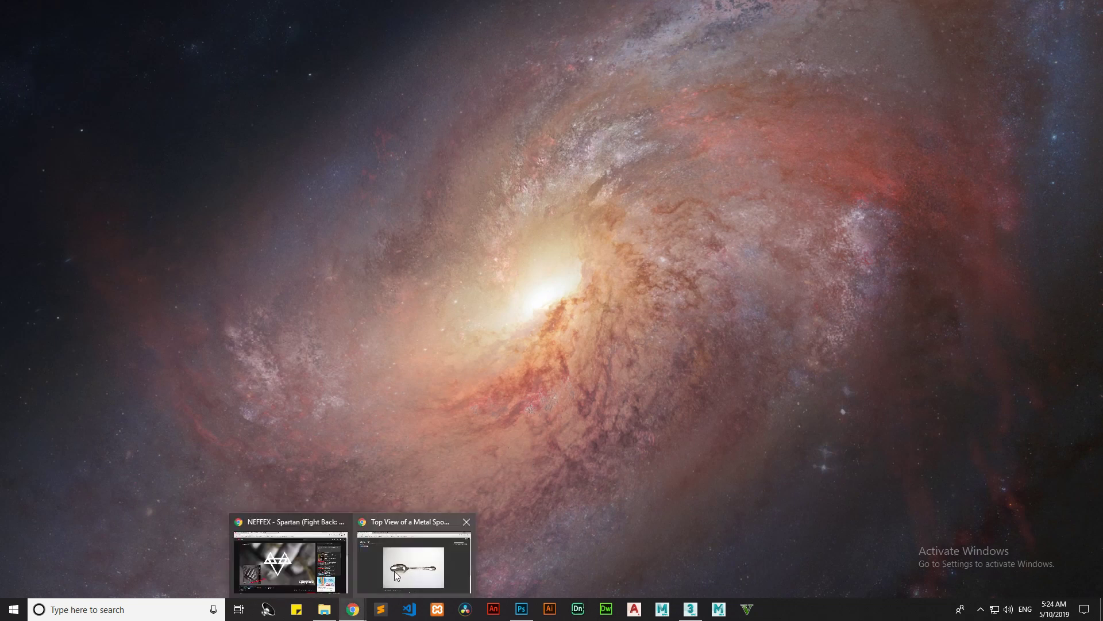
pyautogui.click(395, 575)
pyautogui.scroll(-1, 341, 540)
pyautogui.rightClick(481, 288)
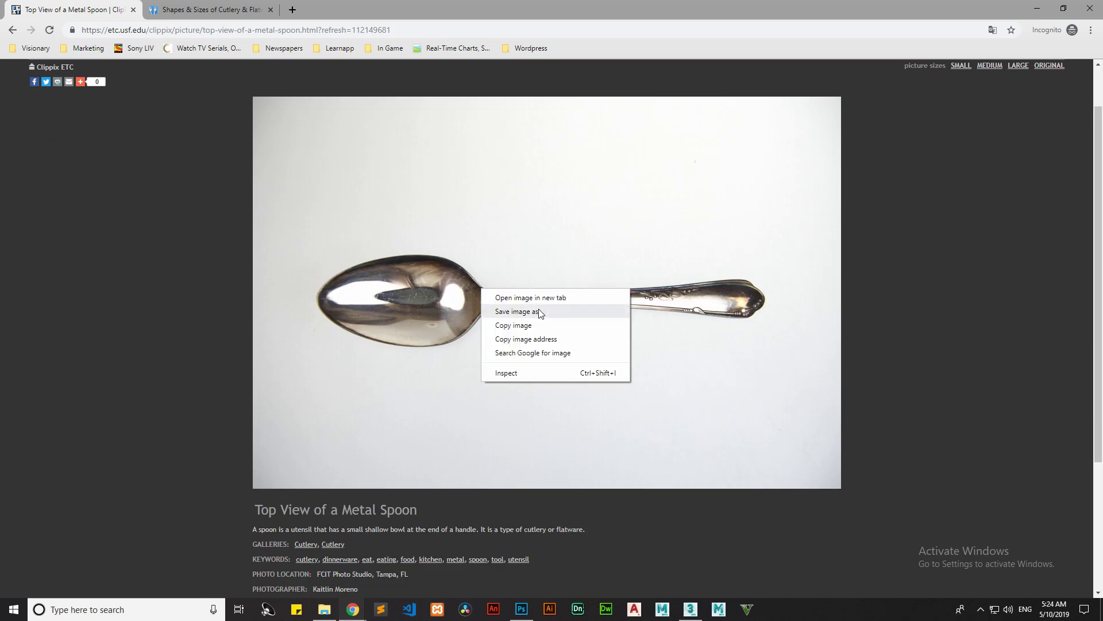
pyautogui.click(540, 311)
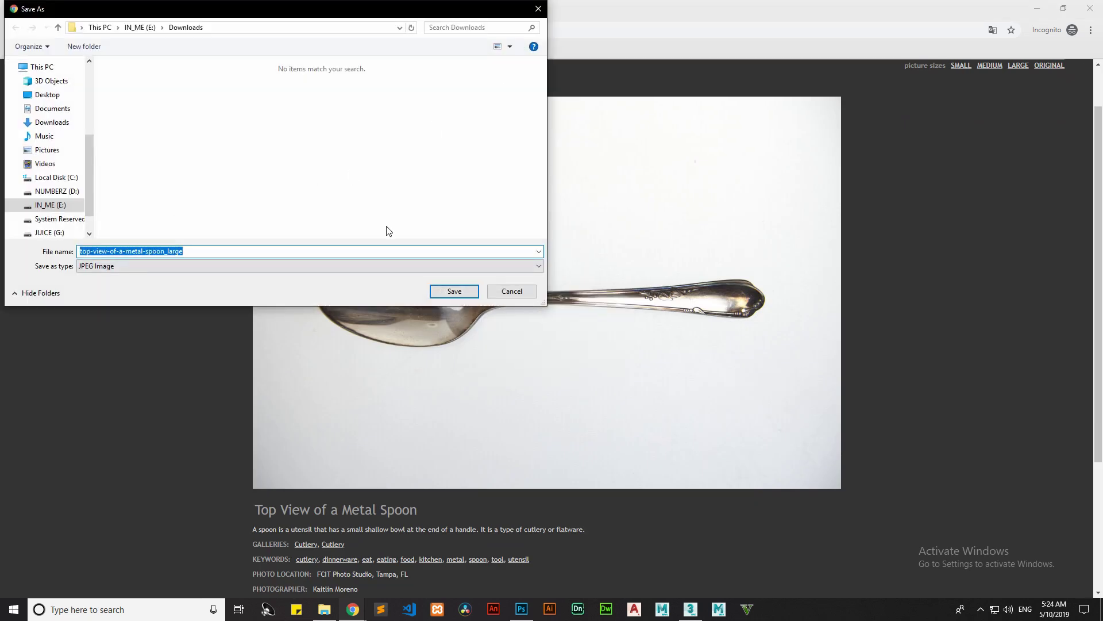
pyautogui.click(501, 291)
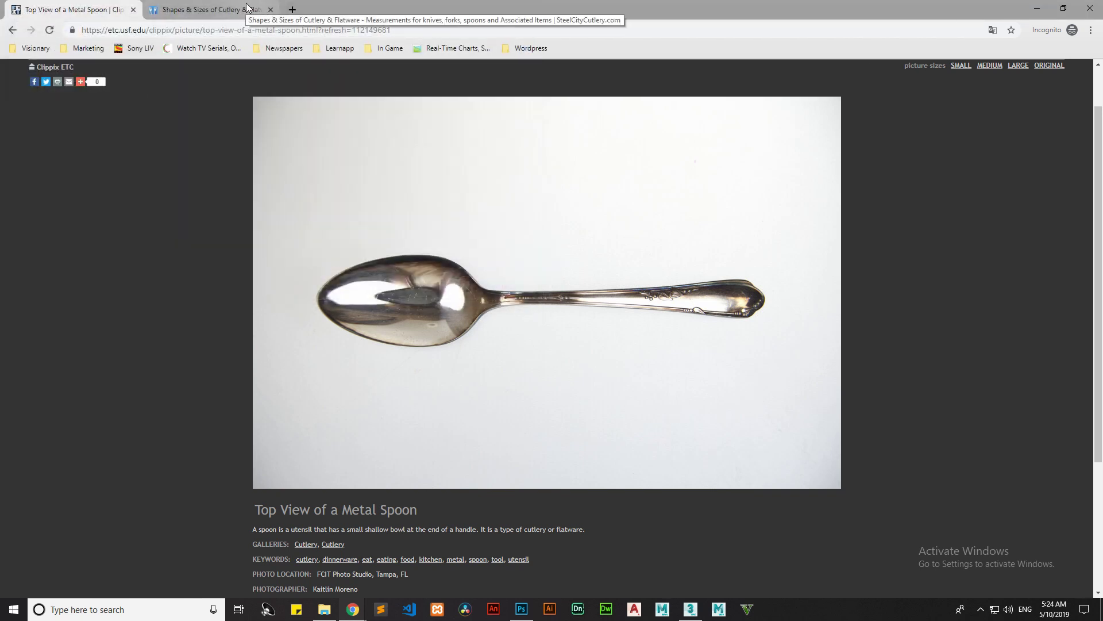
# Check the Sheffield cutlery sizes table, then return to Photoshop's New Document dialog.
pyautogui.click(248, 9)
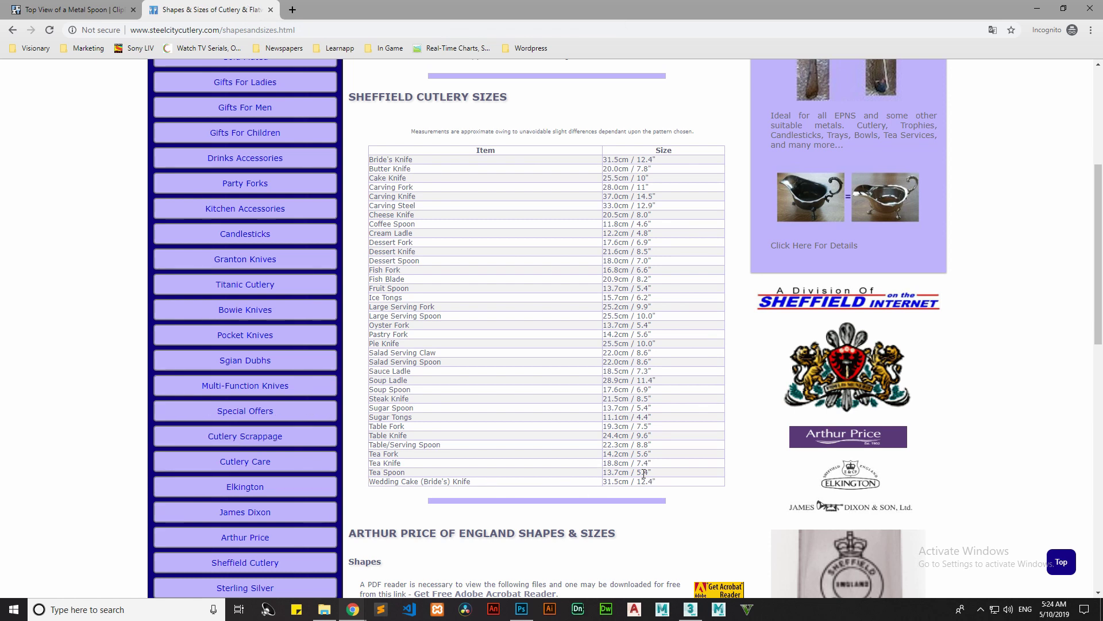
pyautogui.click(524, 611)
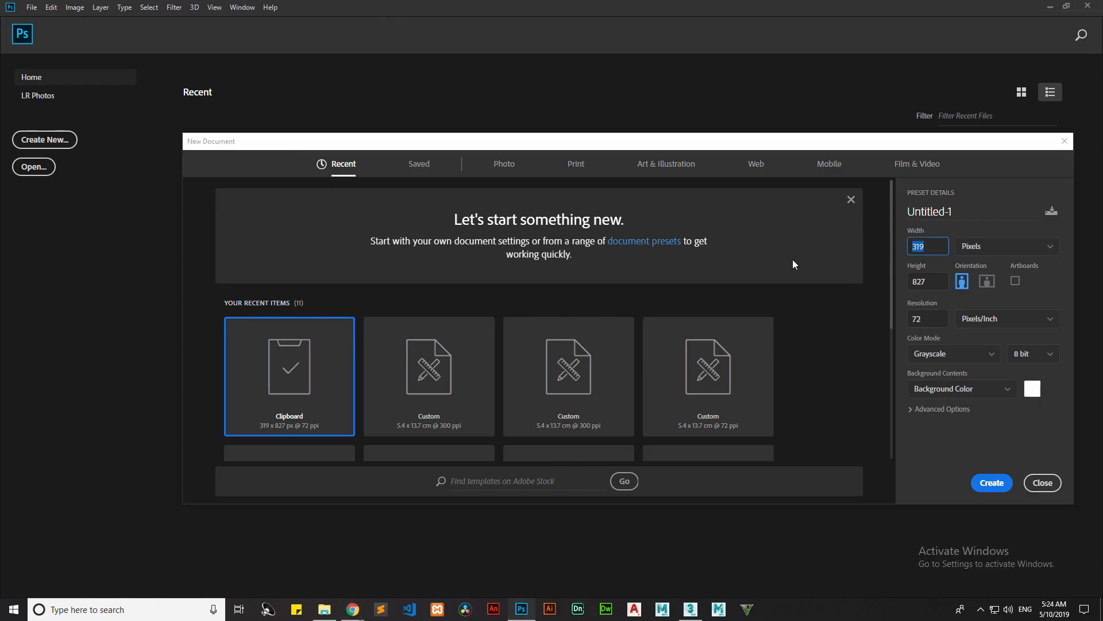
# Create a Centimeters-based document with Width 5.4, Height 13.7 and Resolution 300.
pyautogui.click(1003, 246)
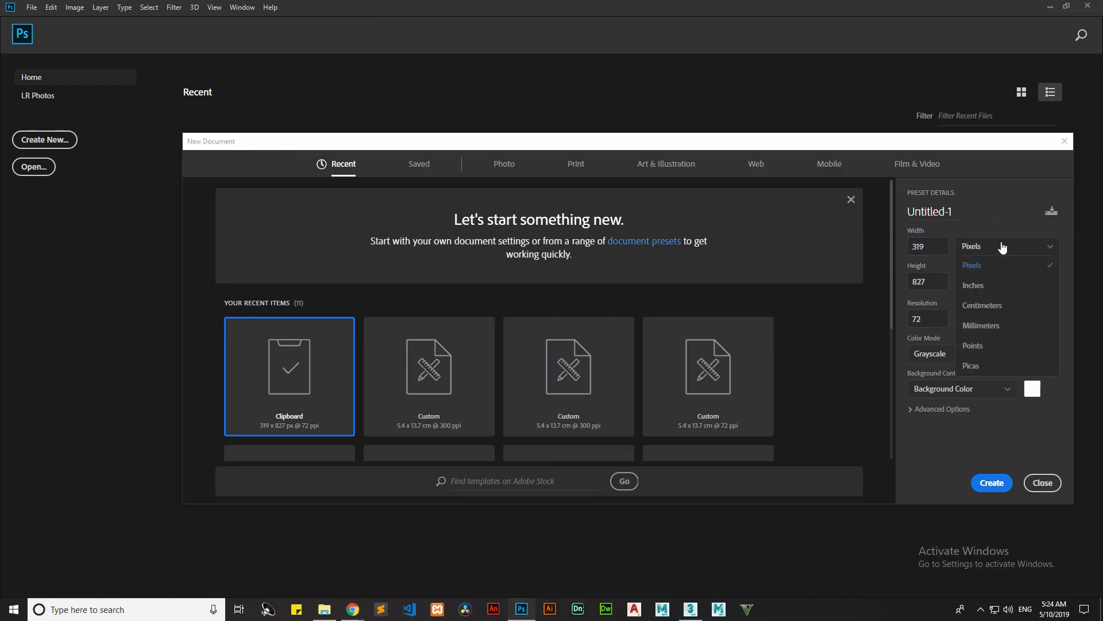
pyautogui.click(1002, 308)
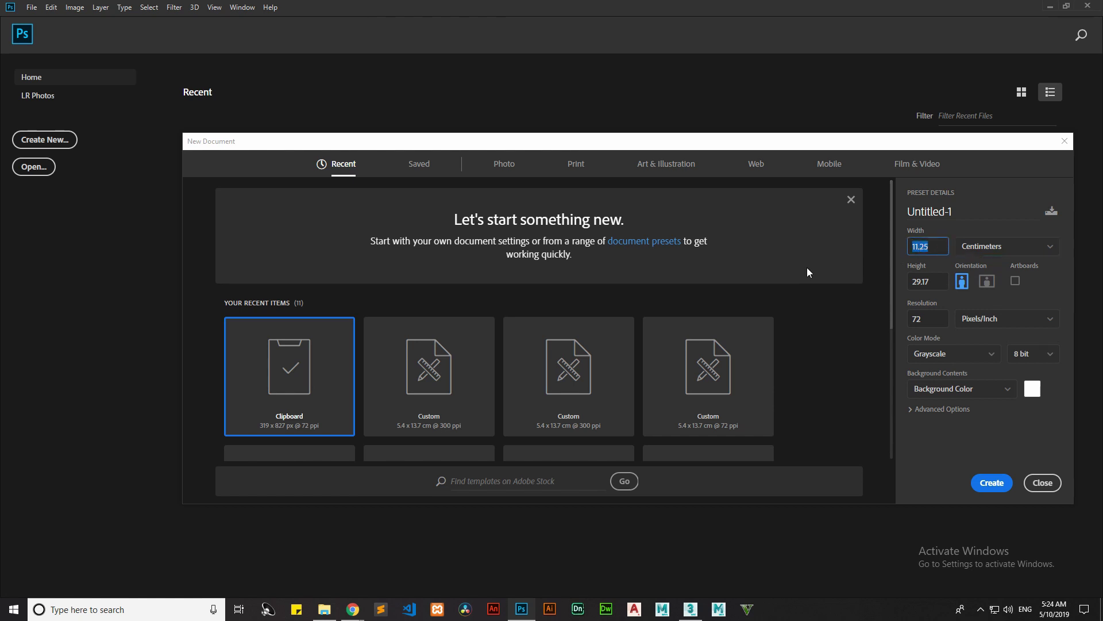
pyautogui.write('5.4')
pyautogui.press('Tab')
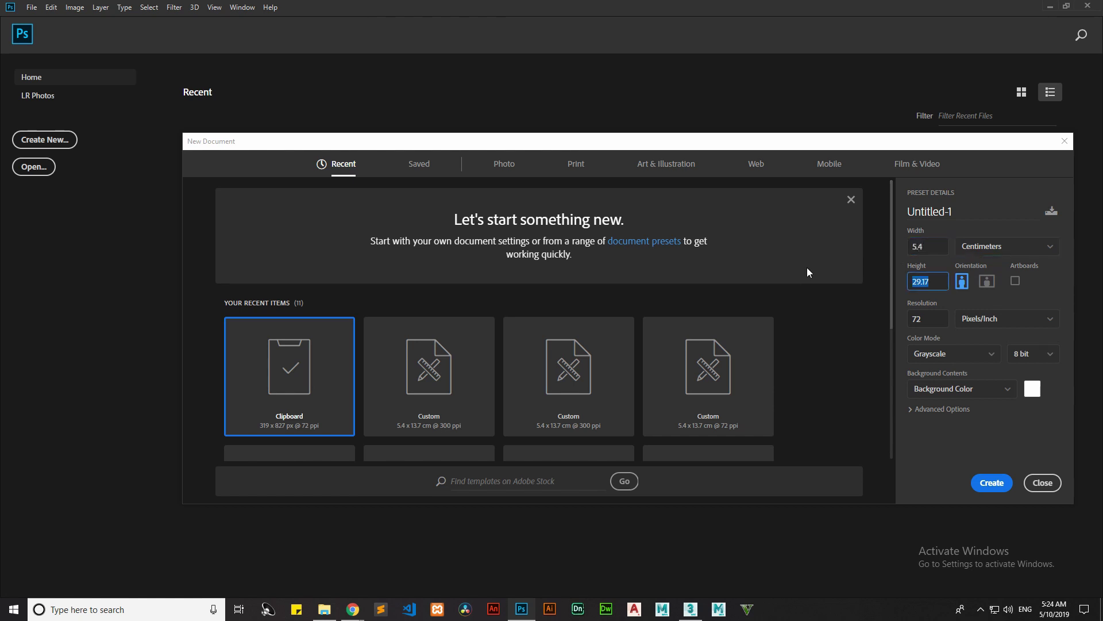
pyautogui.write('13.7')
pyautogui.click(935, 325)
pyautogui.write('300')
pyautogui.click(992, 483)
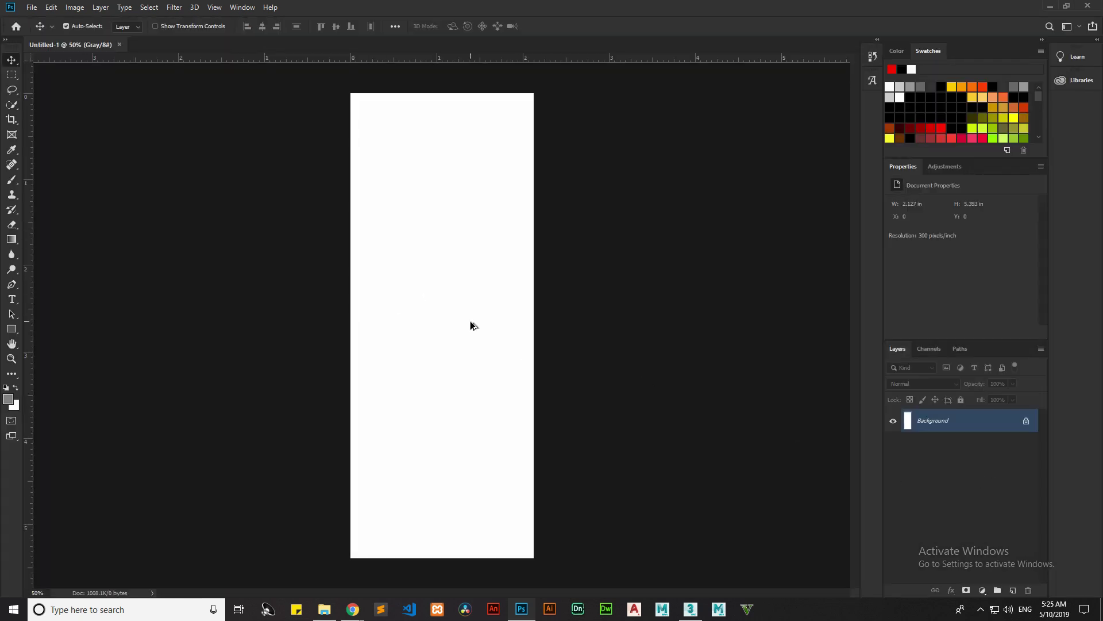
# Open top-view-of-a-metal-spoon.tif from Downloads and drag it into Untitled-1 as Layer 1.
pyautogui.hotkey('ctrl', '+')
pyautogui.click(325, 608)
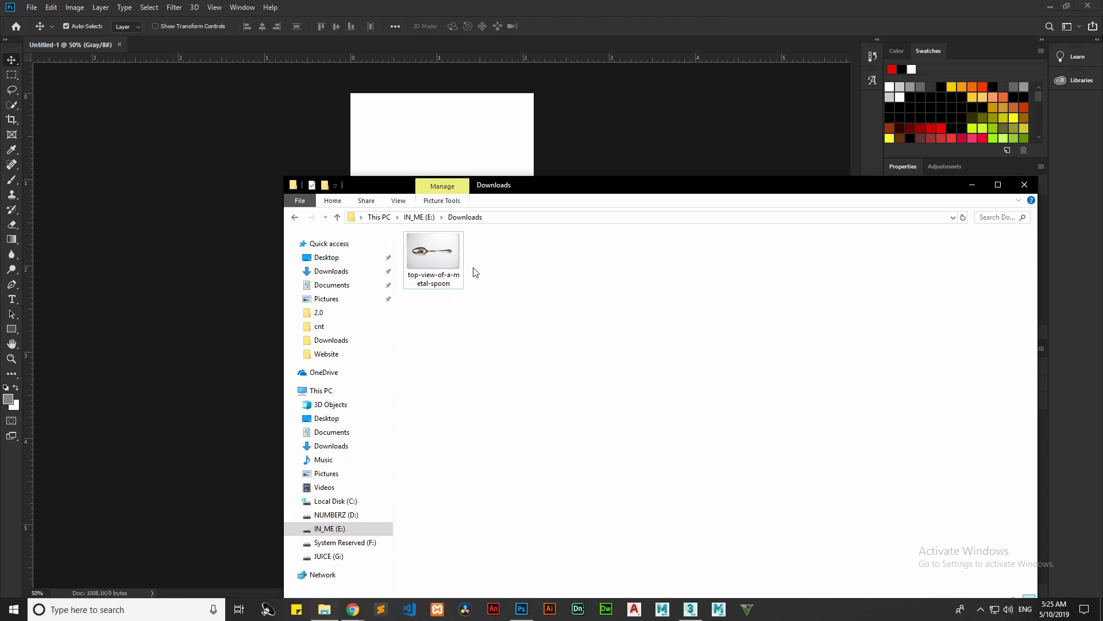
pyautogui.moveTo(434, 252); pyautogui.dragTo(211, 42)
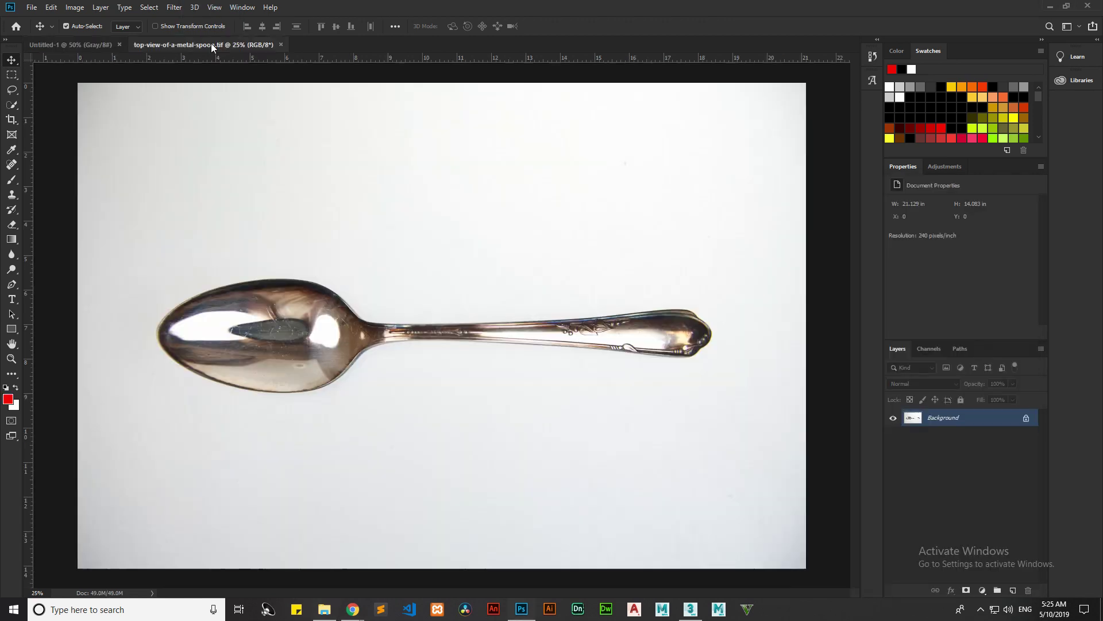
pyautogui.moveTo(311, 362); pyautogui.dragTo(454, 260)
pyautogui.hotkey('ctrl', 't')
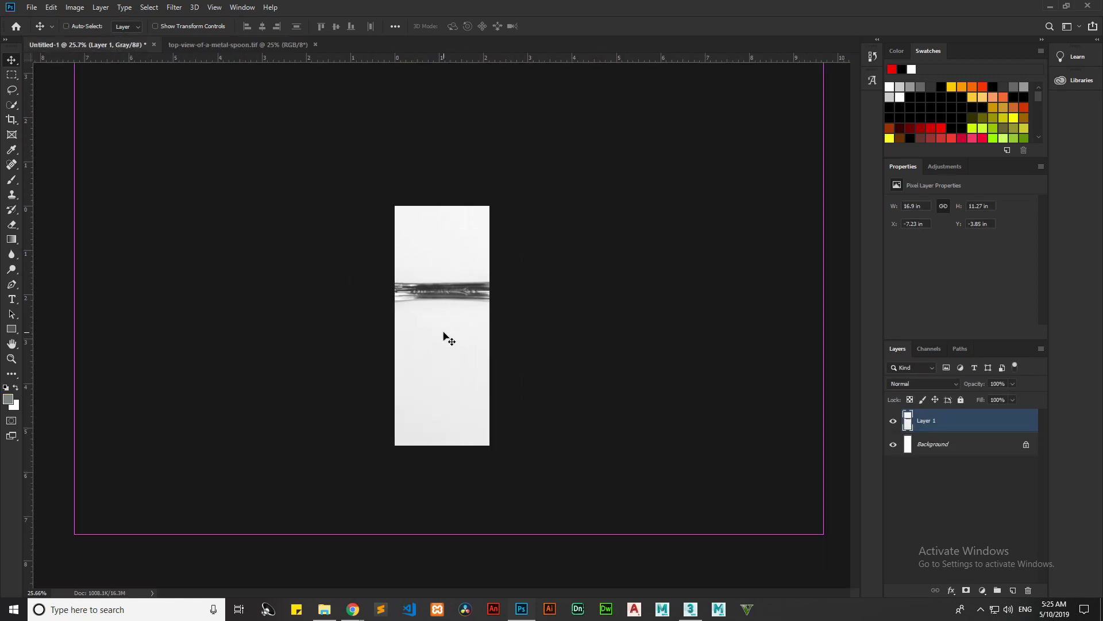
# Rotate the spoon layer 90° clockwise and roughly shrink and move it over the canvas.
pyautogui.rightClick(443, 325)
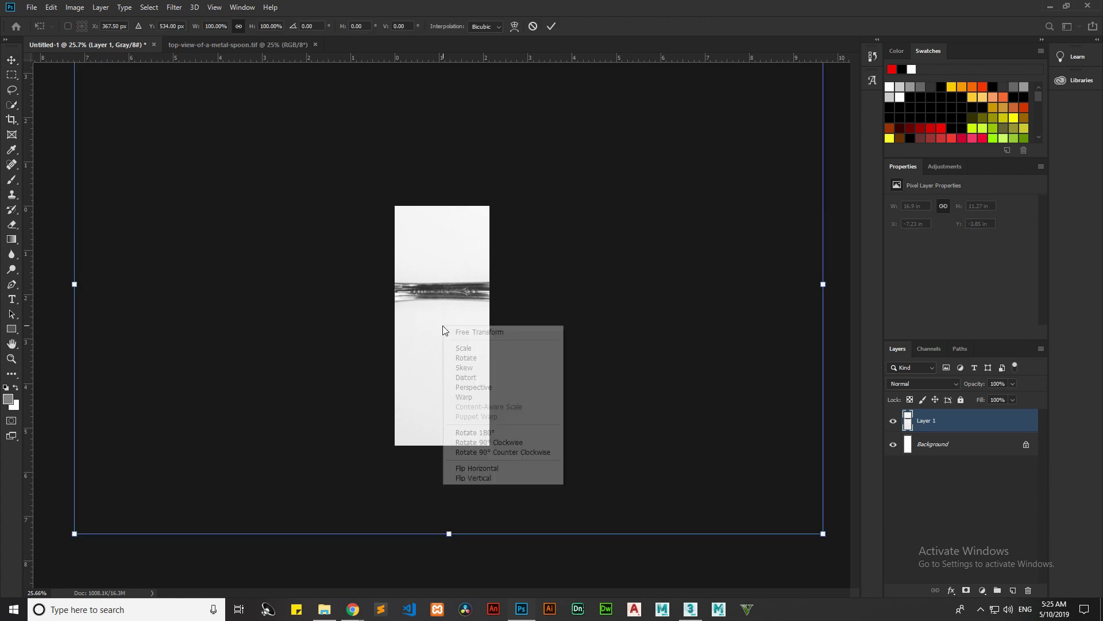
pyautogui.click(508, 446)
pyautogui.hotkey('ctrl', '0')
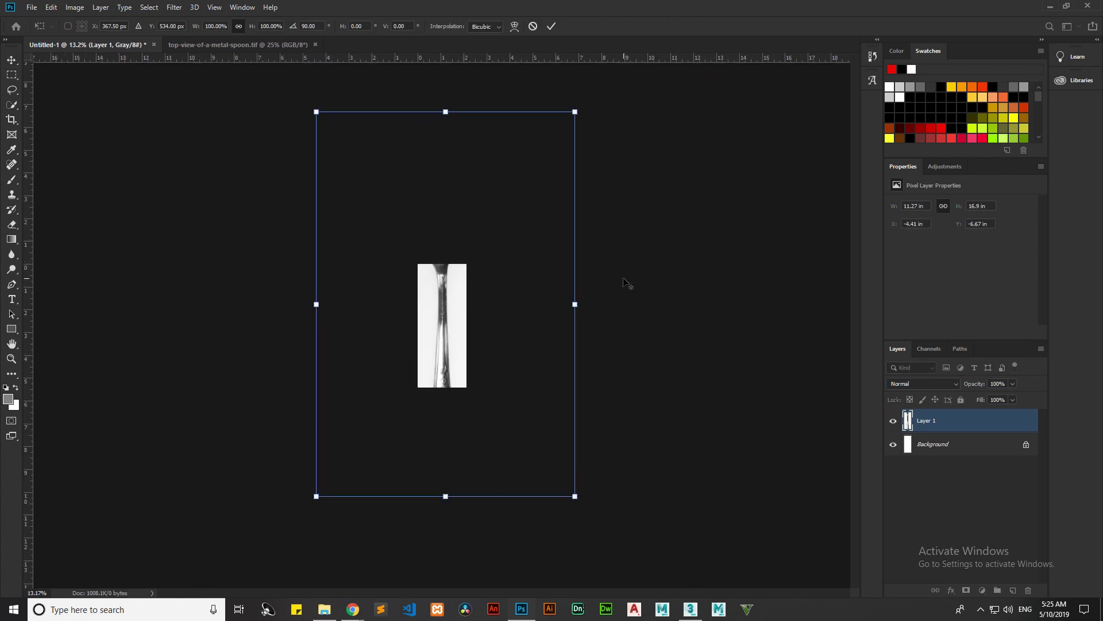
pyautogui.moveTo(575, 111); pyautogui.dragTo(469, 327)
pyautogui.moveTo(409, 384); pyautogui.dragTo(471, 318)
pyautogui.moveTo(511, 240); pyautogui.dragTo(491, 263)
pyautogui.keyDown('alt'); pyautogui.scroll(4, 466, 326); pyautogui.keyUp('alt')
pyautogui.moveTo(466, 325); pyautogui.dragTo(492, 324)
# Fine-tune the spoon's scale to 41.73% and its position to fill the canvas, then commit.
pyautogui.moveTo(562, 159); pyautogui.dragTo(558, 166)
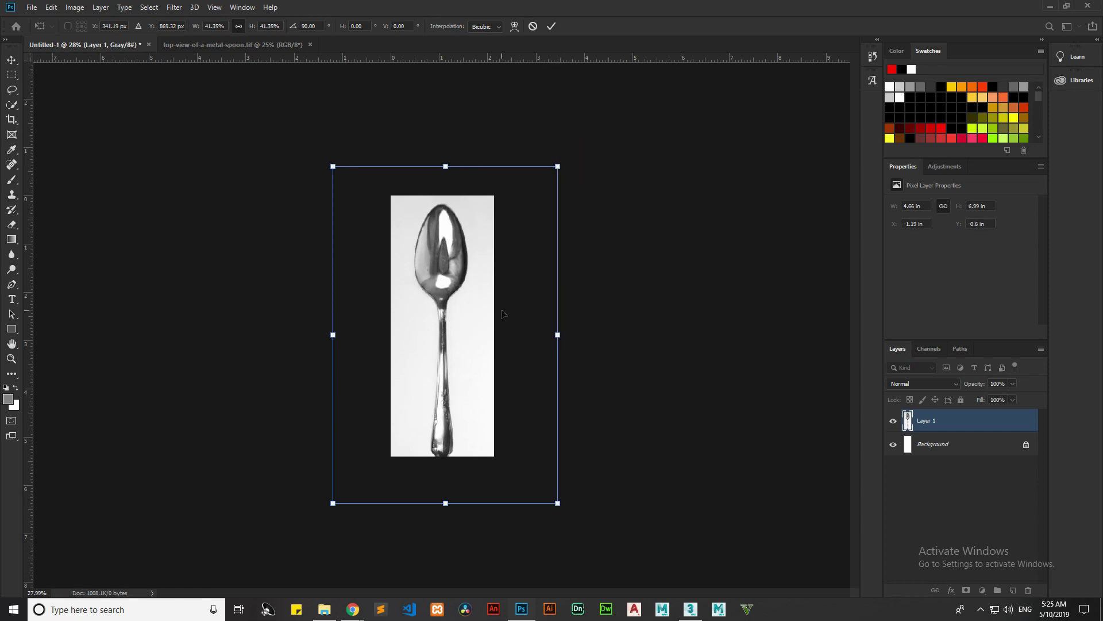
pyautogui.hotkey('shift', 'Up')
pyautogui.hotkey('shift', 'Up')
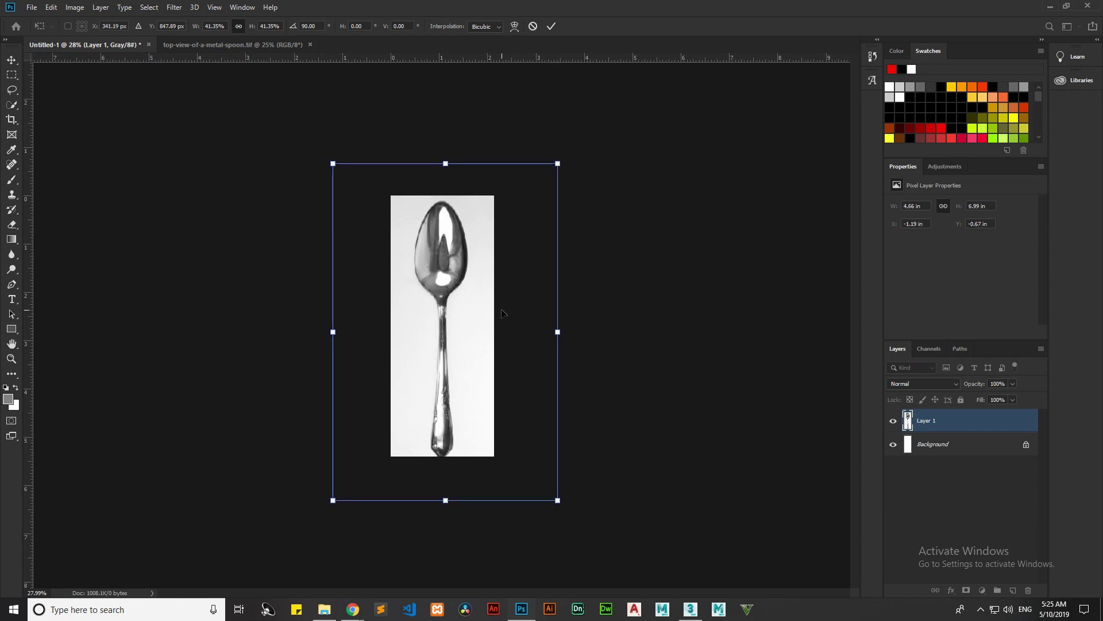
pyautogui.moveTo(557, 162); pyautogui.dragTo(561, 165)
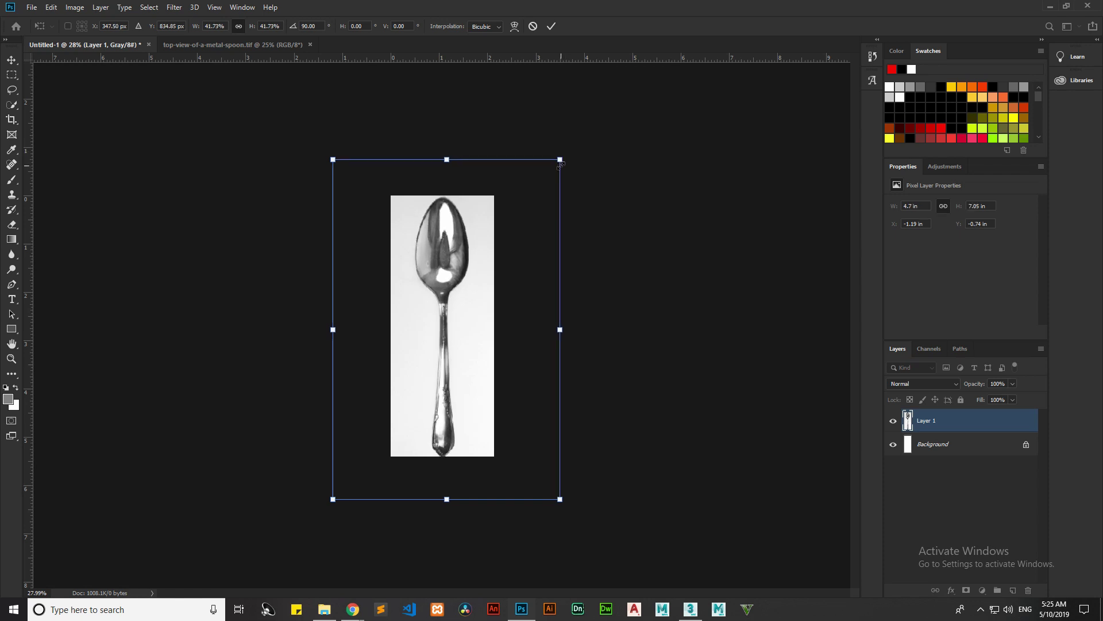
pyautogui.press('Down')
pyautogui.press('Up')
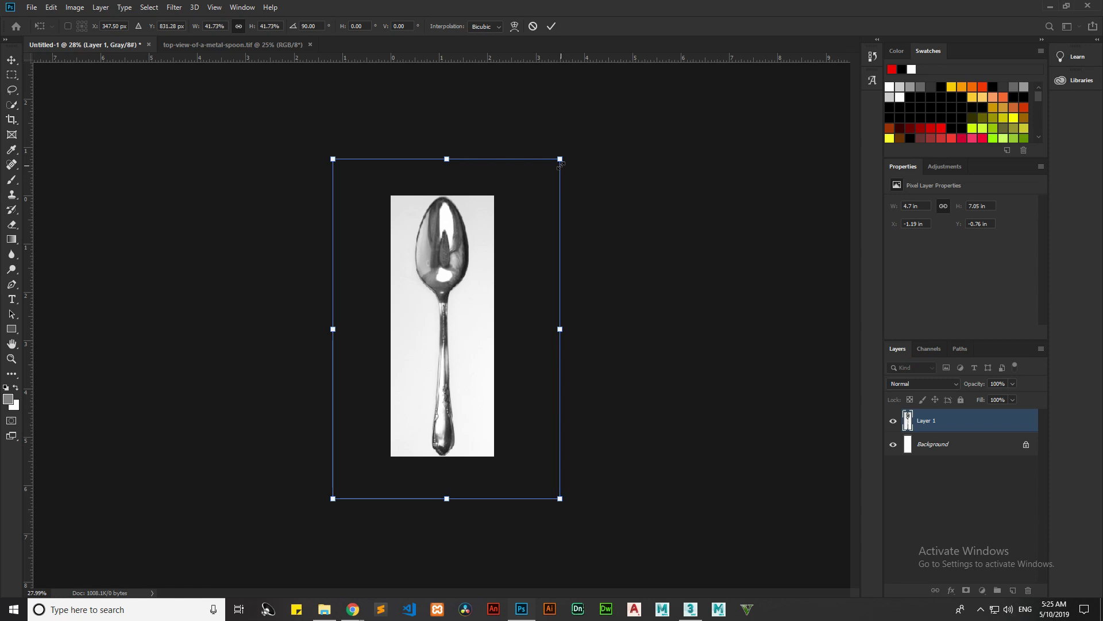
pyautogui.press('Right')
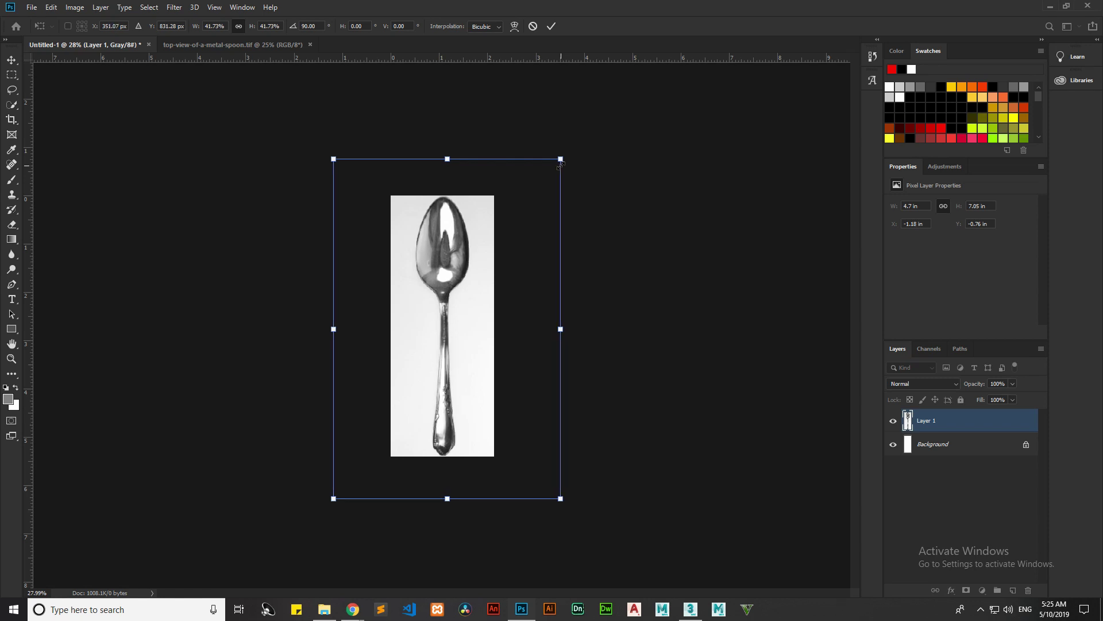
pyautogui.press('Return')
pyautogui.keyDown('alt'); pyautogui.scroll(2, 454, 305); pyautogui.keyUp('alt')
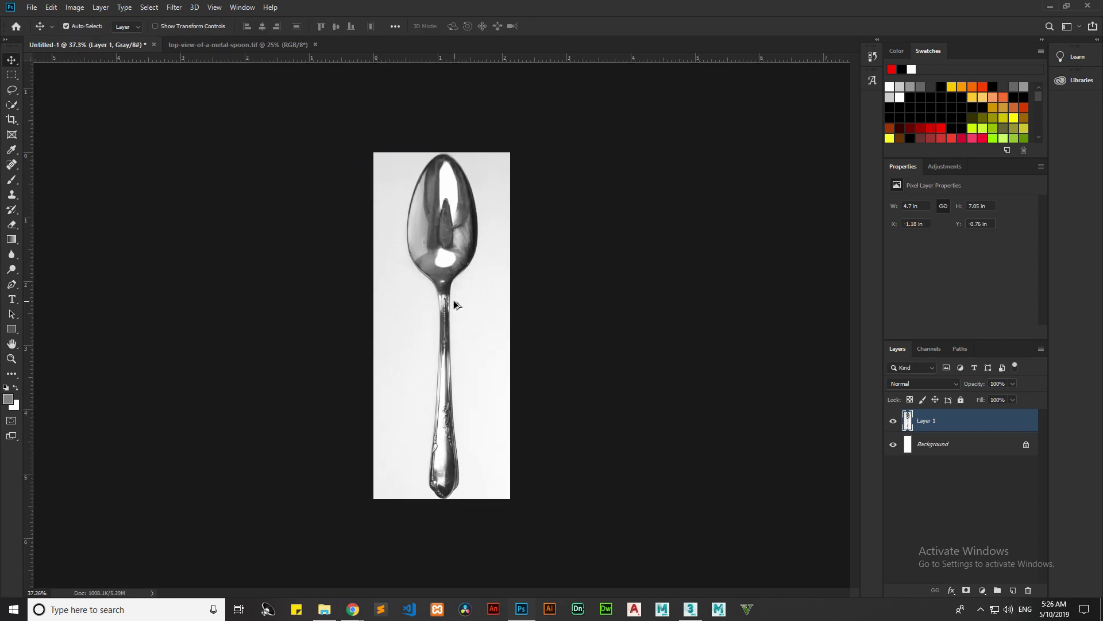
pyautogui.keyDown('alt'); pyautogui.scroll(1, 454, 305); pyautogui.keyUp('alt')
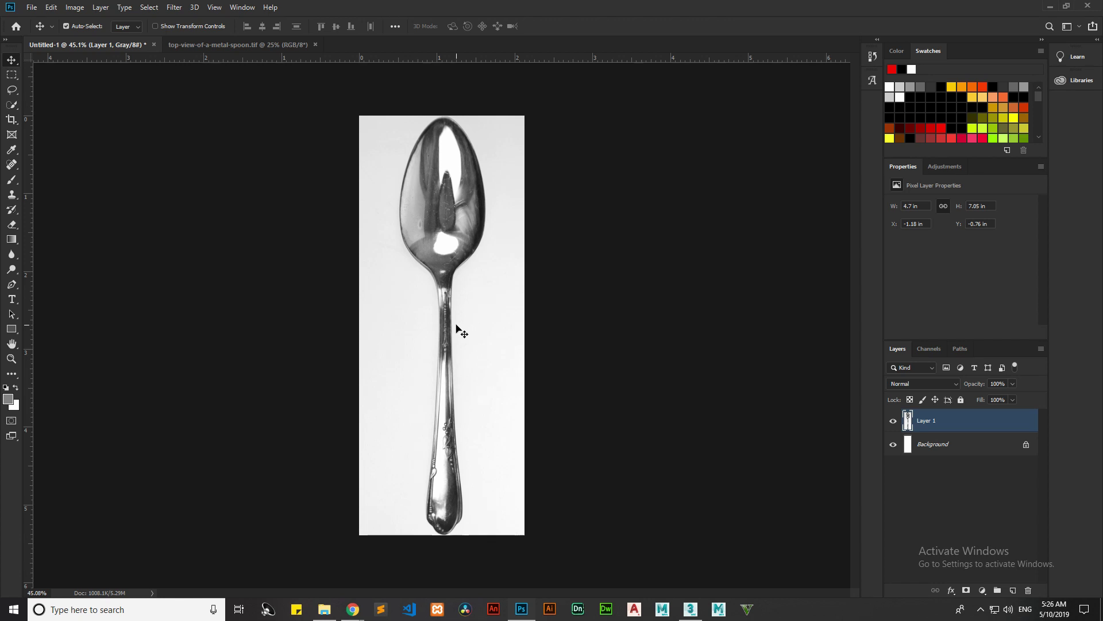
# Quick Export the image and browse to the Downloads folder on the IN_ME (E:) drive.
pyautogui.click(32, 7)
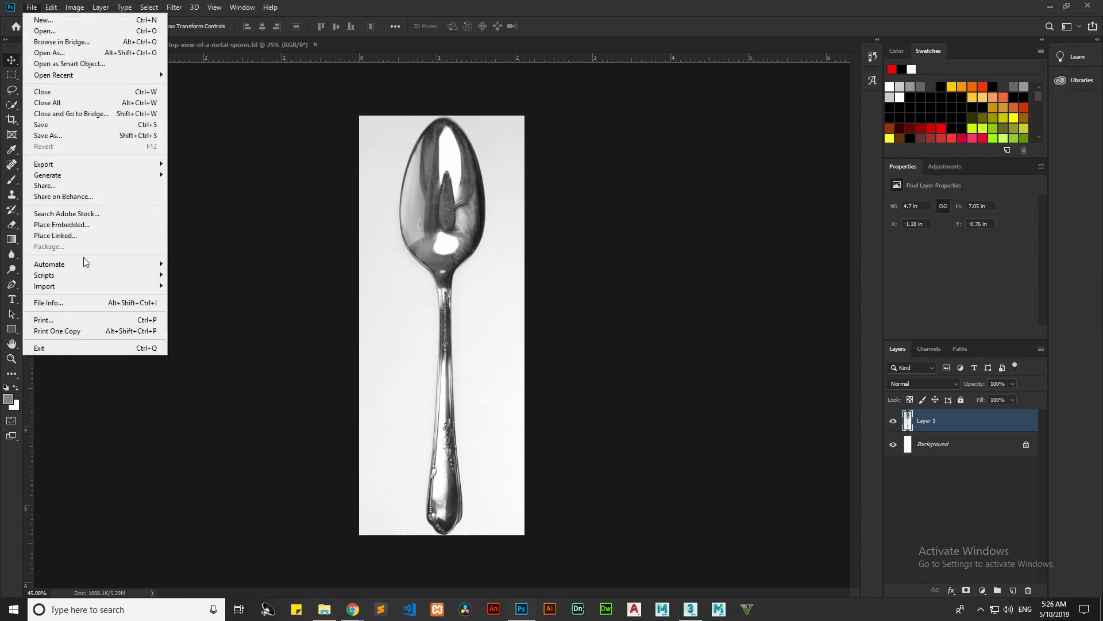
pyautogui.moveTo(75, 164)
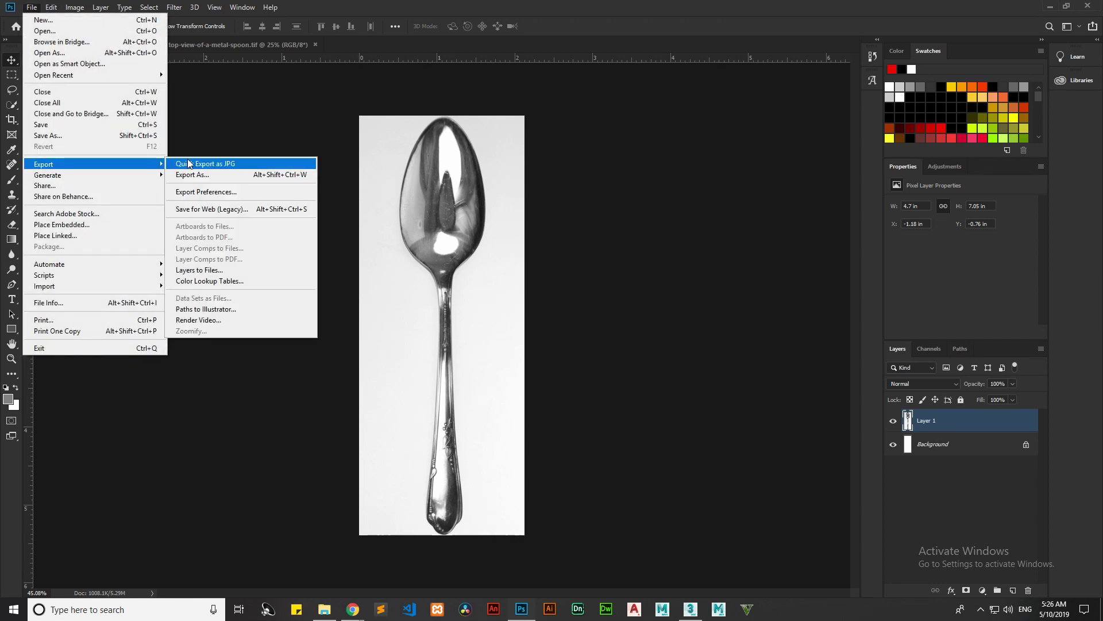
pyautogui.click(188, 165)
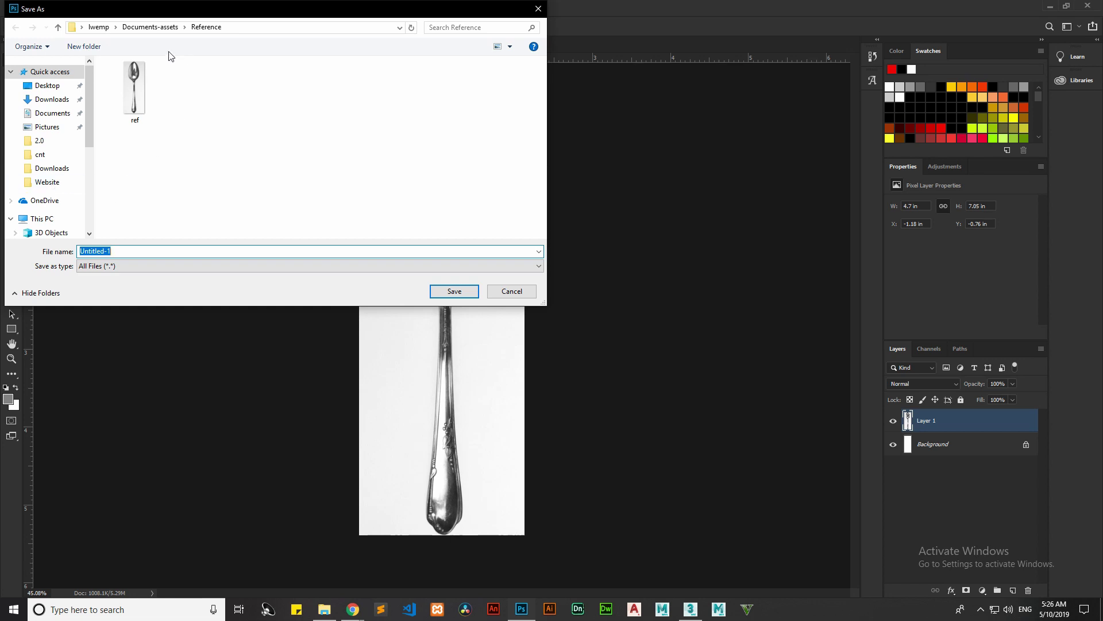
pyautogui.scroll(-3, 36, 208)
pyautogui.scroll(-1, 36, 208)
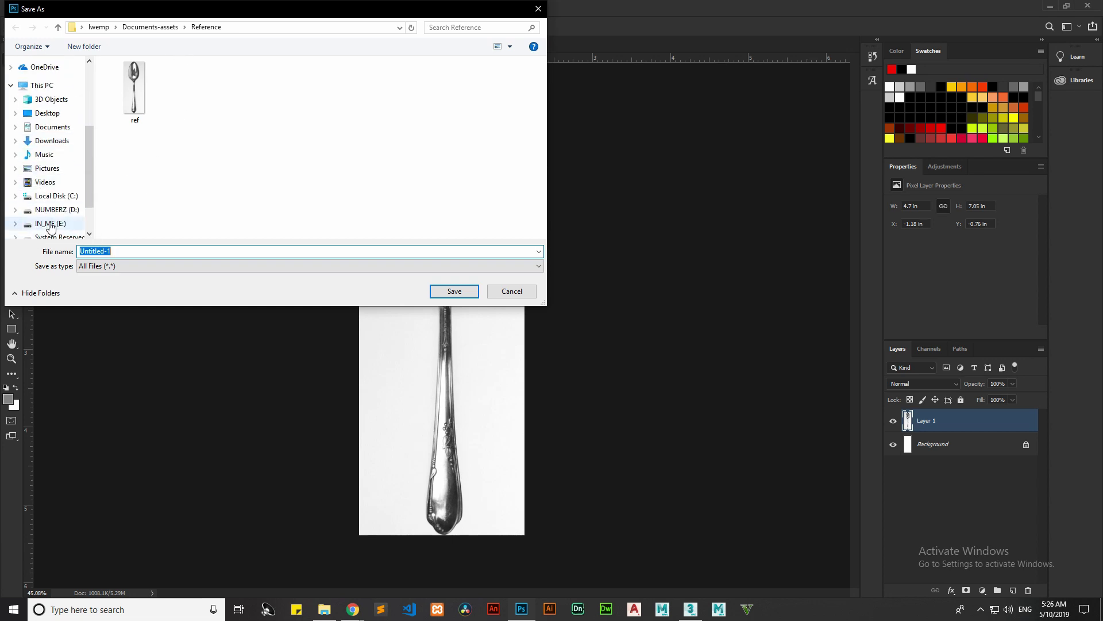
pyautogui.click(50, 223)
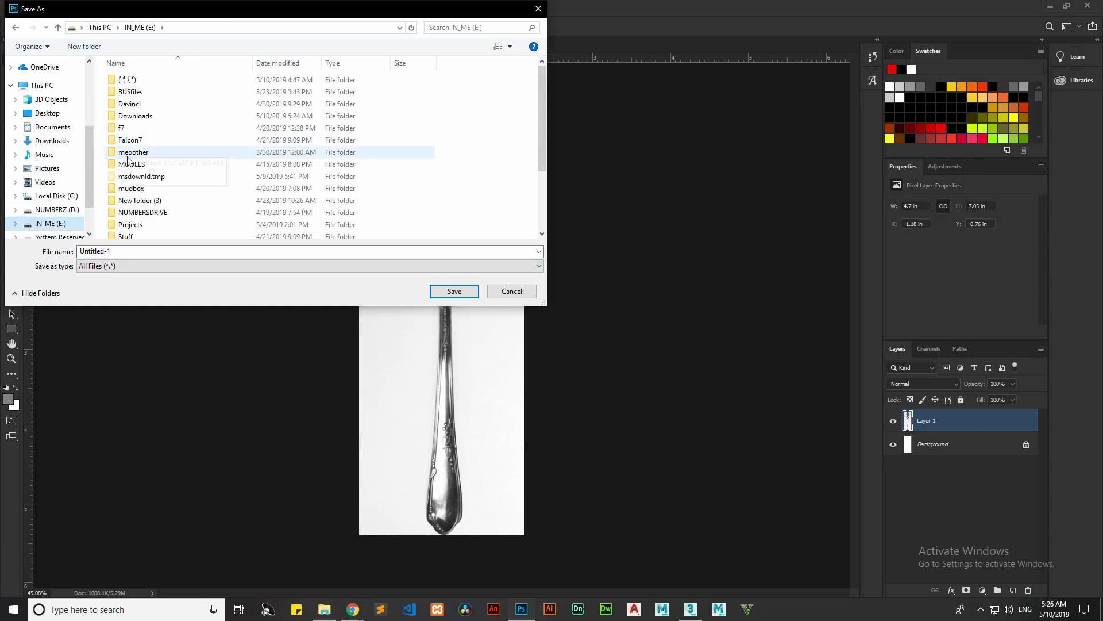
pyautogui.doubleClick(144, 115)
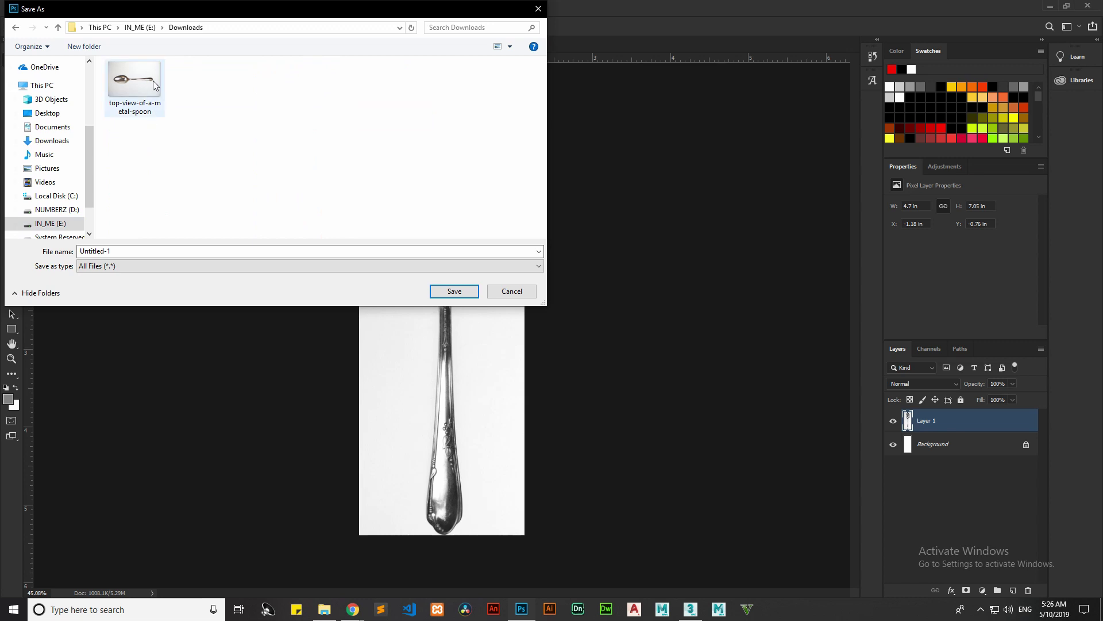
# Create a ref folder in Downloads and save the image inside it as ref.
pyautogui.click(86, 47)
pyautogui.write('ref')
pyautogui.press('Return')
pyautogui.doubleClick(161, 124)
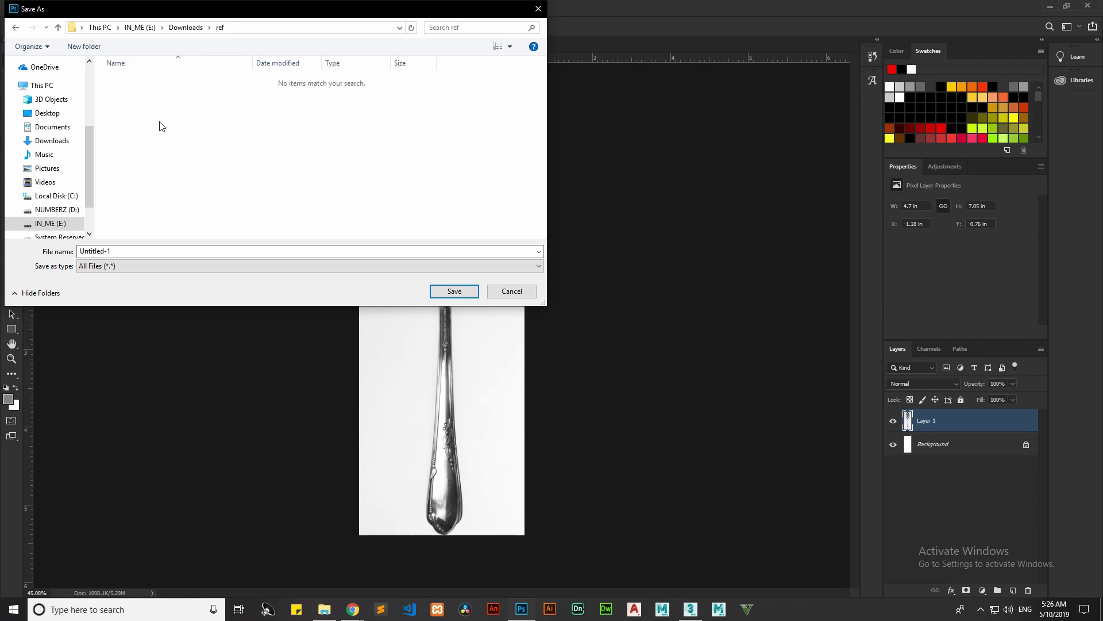
pyautogui.doubleClick(147, 252)
pyautogui.write('ref')
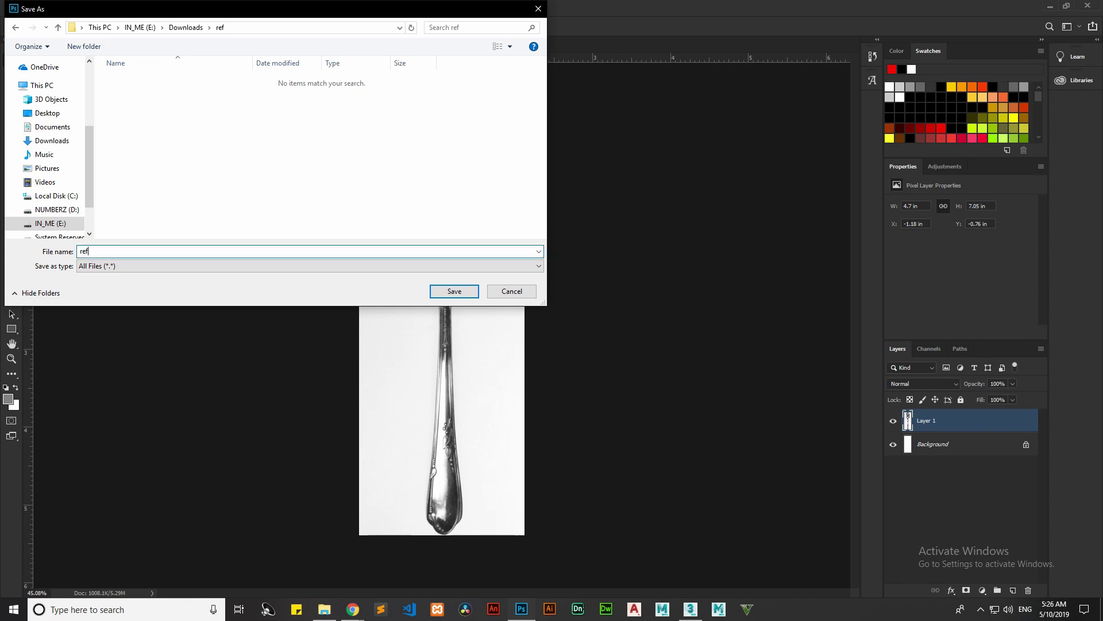
pyautogui.click(454, 291)
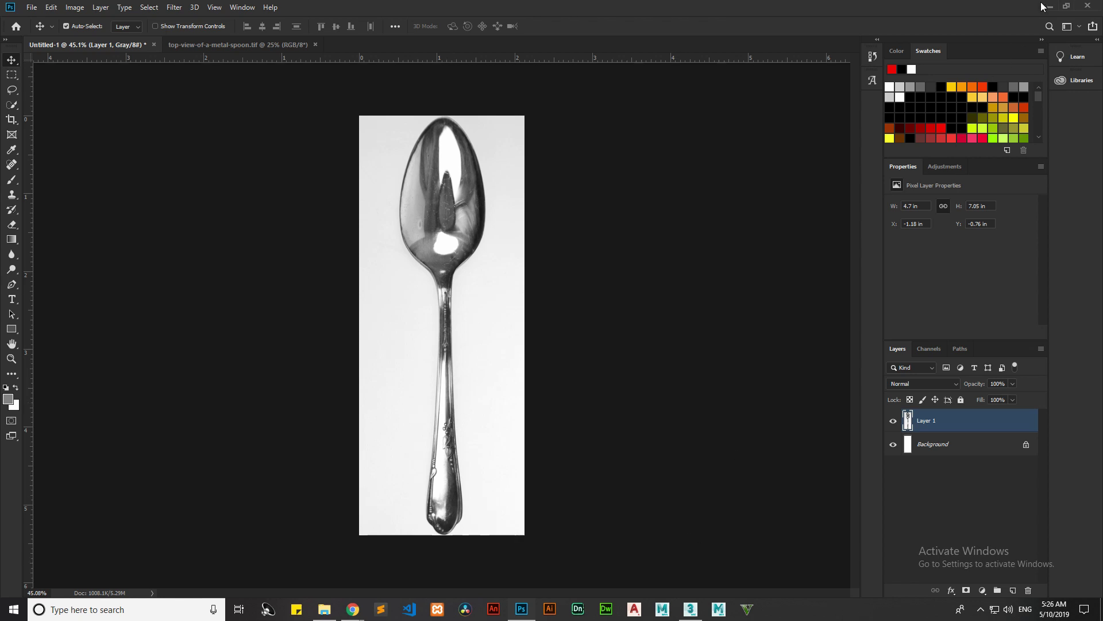
# Draw a Standard Primitives plane near the grid centre in 3ds Max's Top viewport.
pyautogui.click(691, 609)
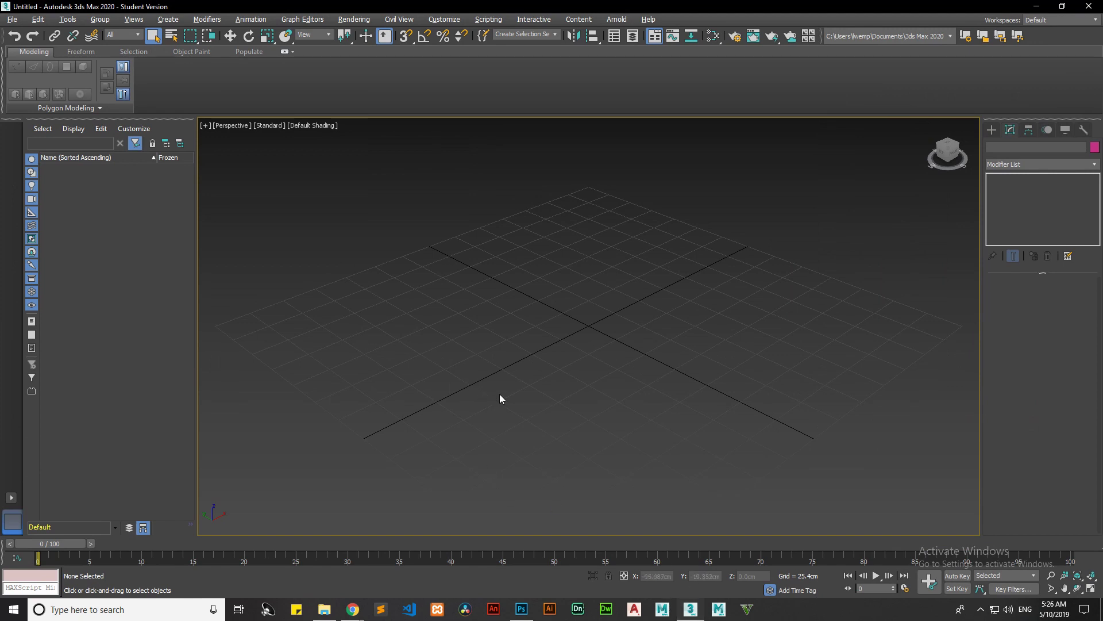
pyautogui.press('t')
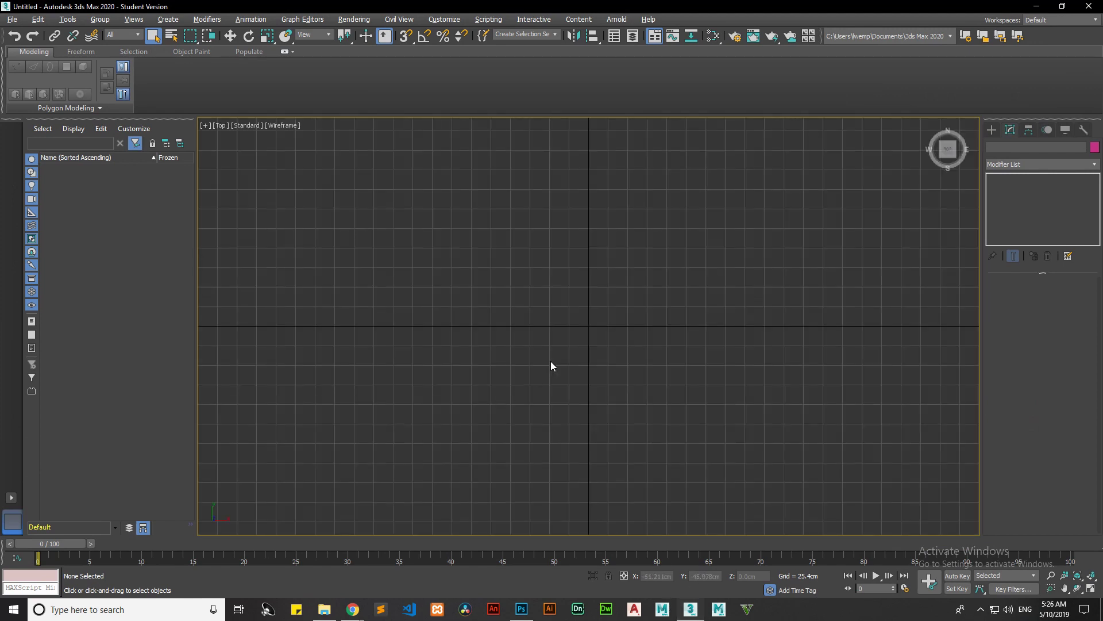
pyautogui.click(991, 129)
pyautogui.click(1062, 248)
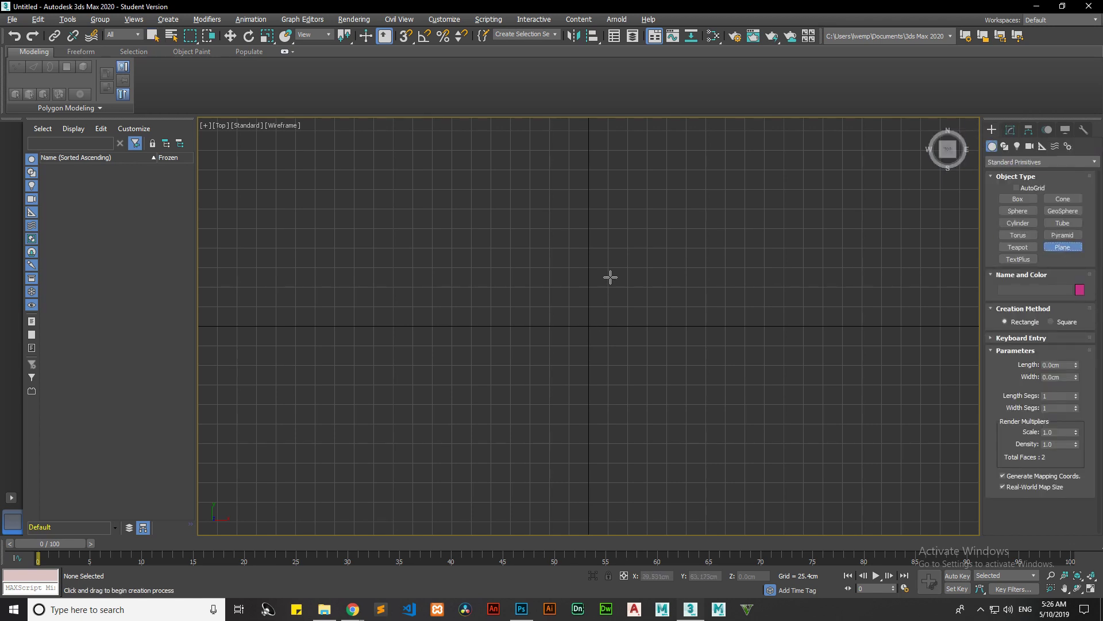
pyautogui.moveTo(572, 270); pyautogui.dragTo(610, 373)
# Set the plane's Length to 13.7 cm and Width to 5.4 cm.
pyautogui.click(1057, 364)
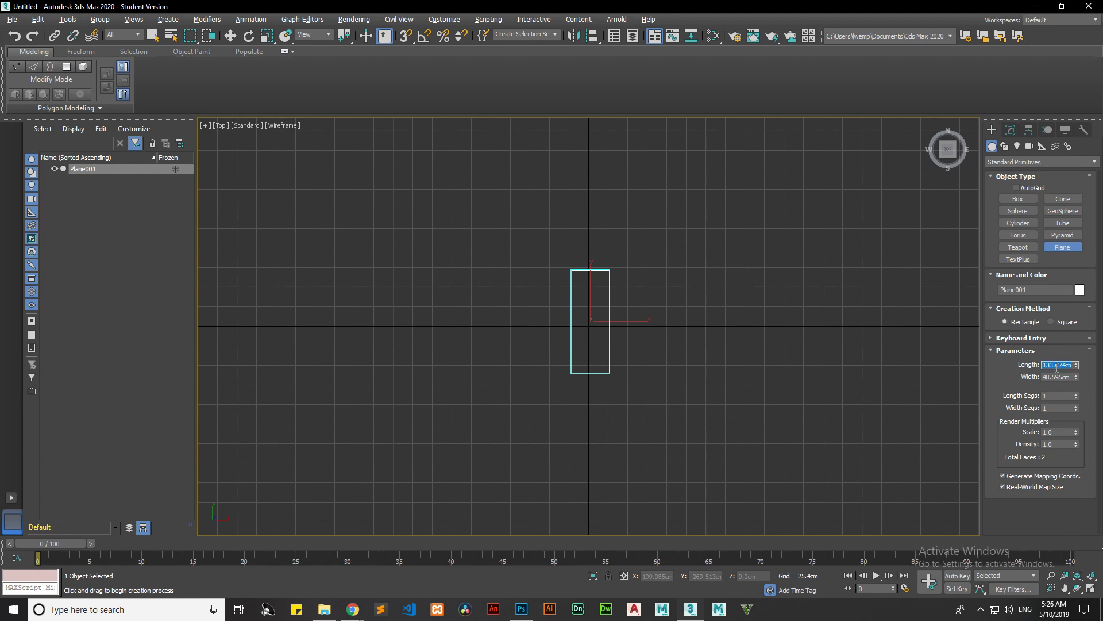
pyautogui.write('13.7')
pyautogui.press('Tab')
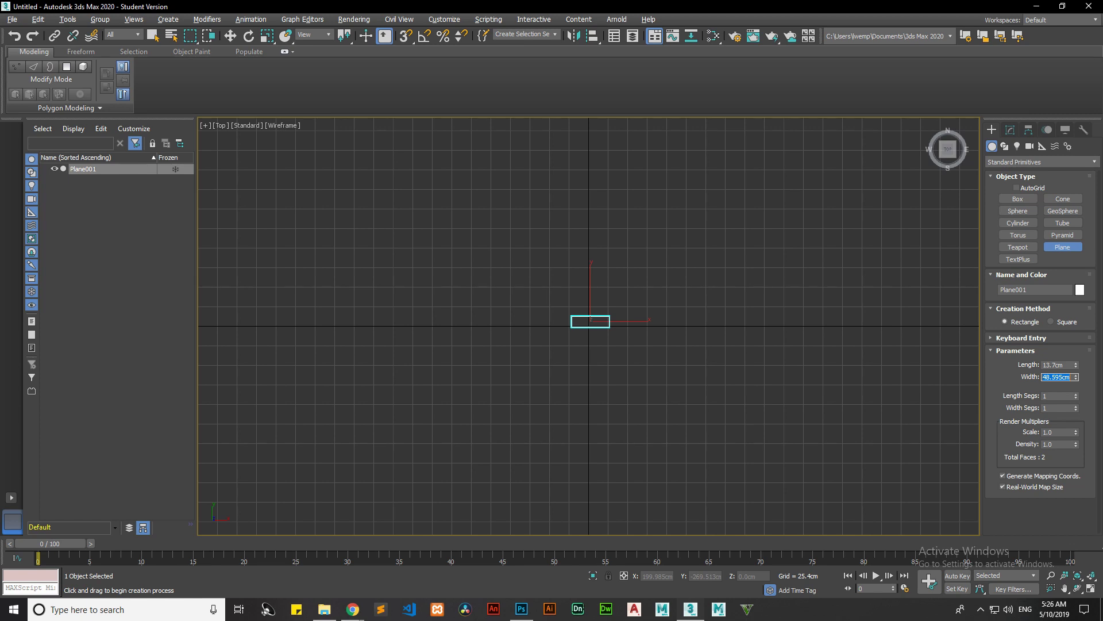
pyautogui.write('5.4')
pyautogui.click(645, 326)
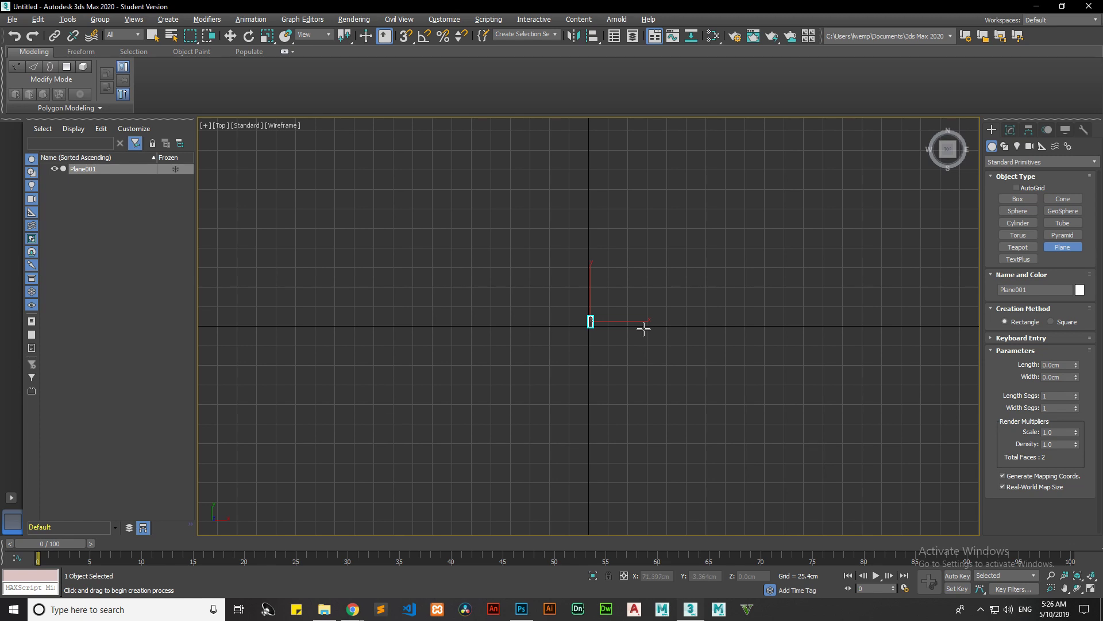
# Frame Plane001 in Perspective view and uniformly scale it up to about 1020%.
pyautogui.press('p')
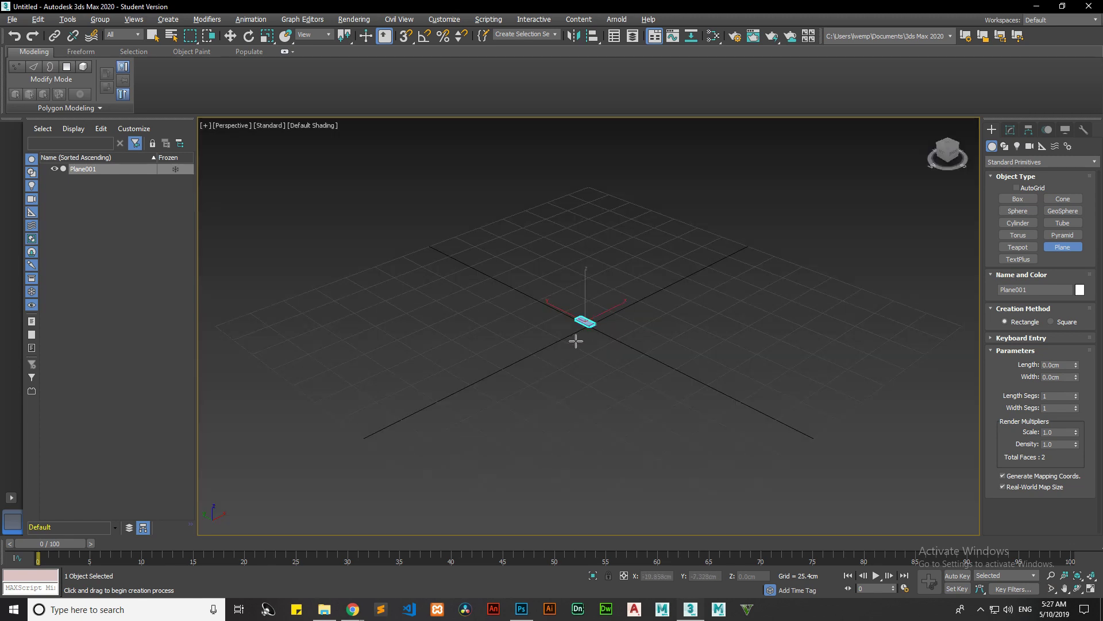
pyautogui.press('z')
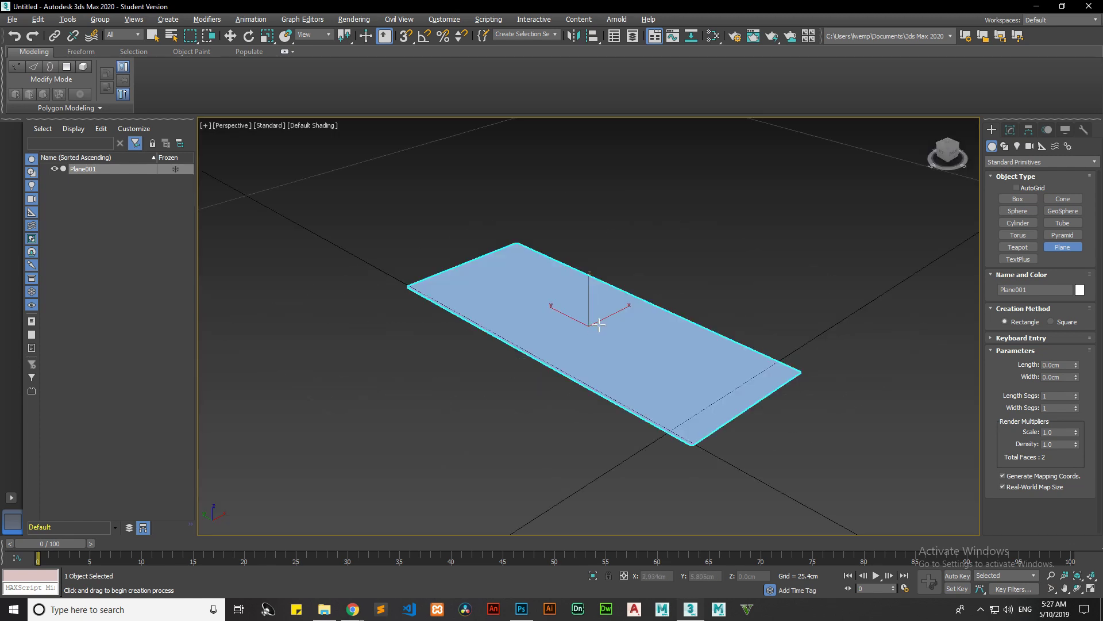
pyautogui.press('e')
pyautogui.press('r')
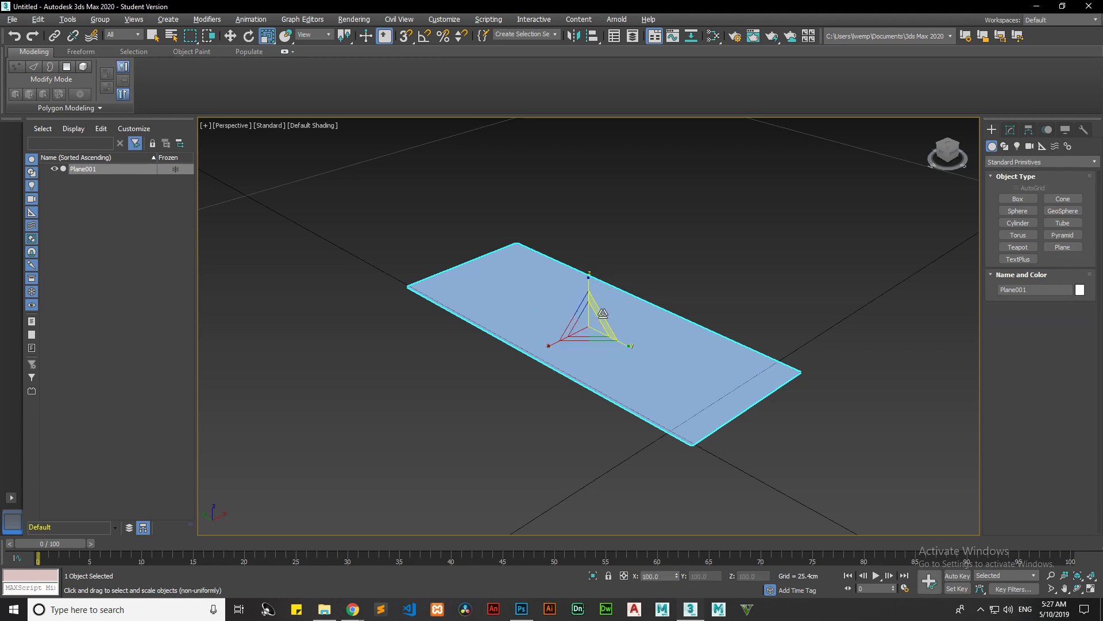
pyautogui.moveTo(591, 325); pyautogui.dragTo(678, 192)
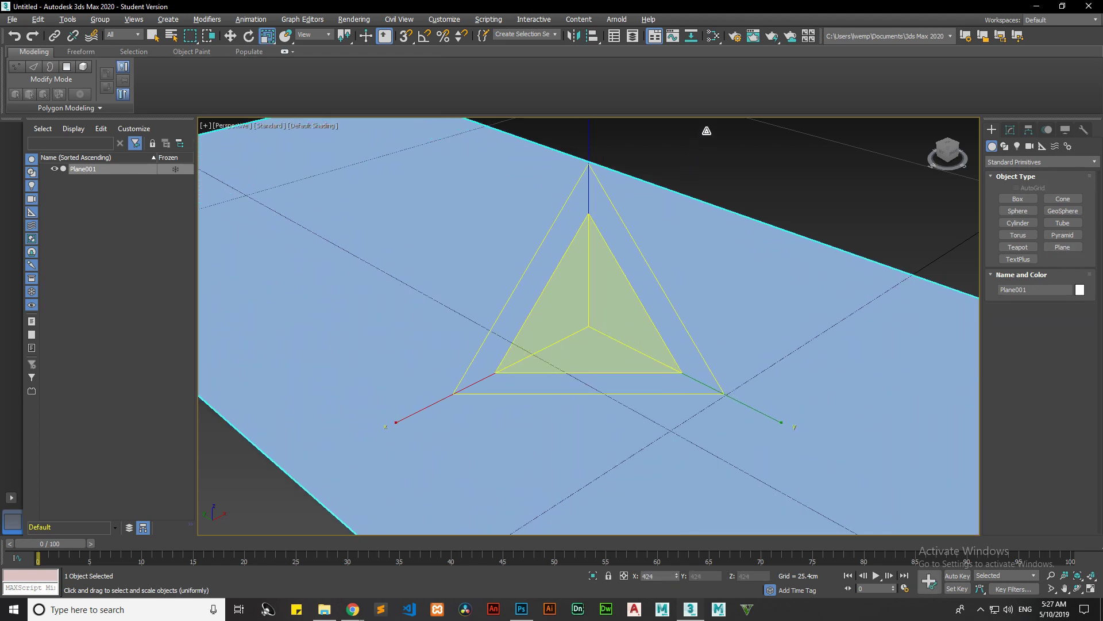
pyautogui.scroll(-5, 678, 227)
pyautogui.moveTo(661, 235)
pyautogui.mouseDown()
pyautogui.moveTo(678, 157)
pyautogui.moveTo(673, 218)
pyautogui.mouseUp()
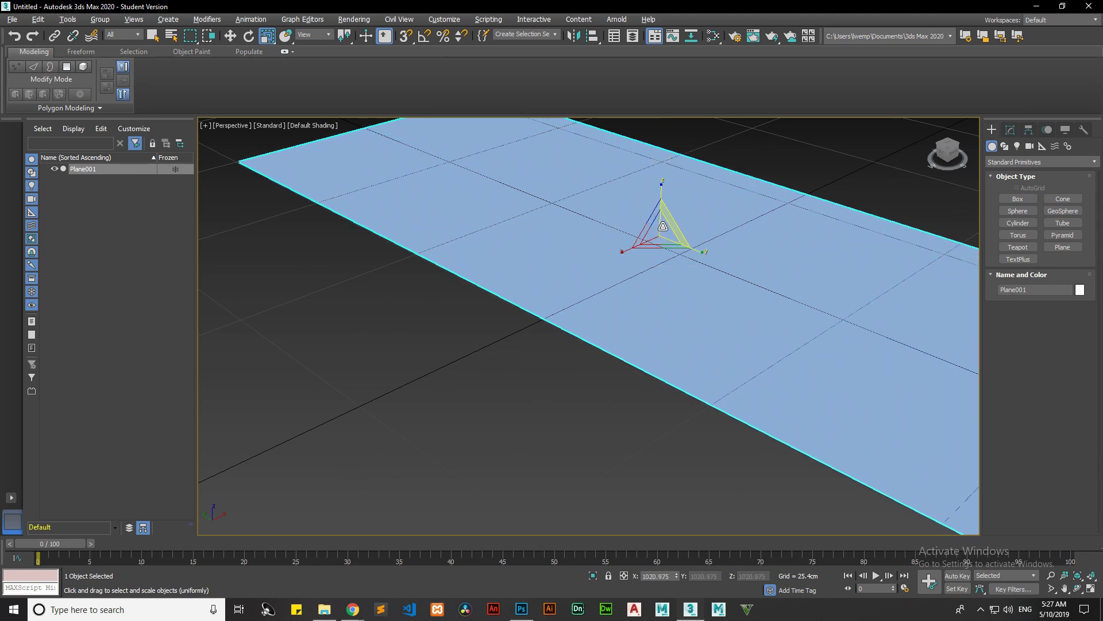
pyautogui.scroll(-5, 624, 390)
pyautogui.scroll(2, 617, 402)
pyautogui.moveTo(609, 414); pyautogui.dragTo(628, 452, button='middle')
pyautogui.click(324, 609)
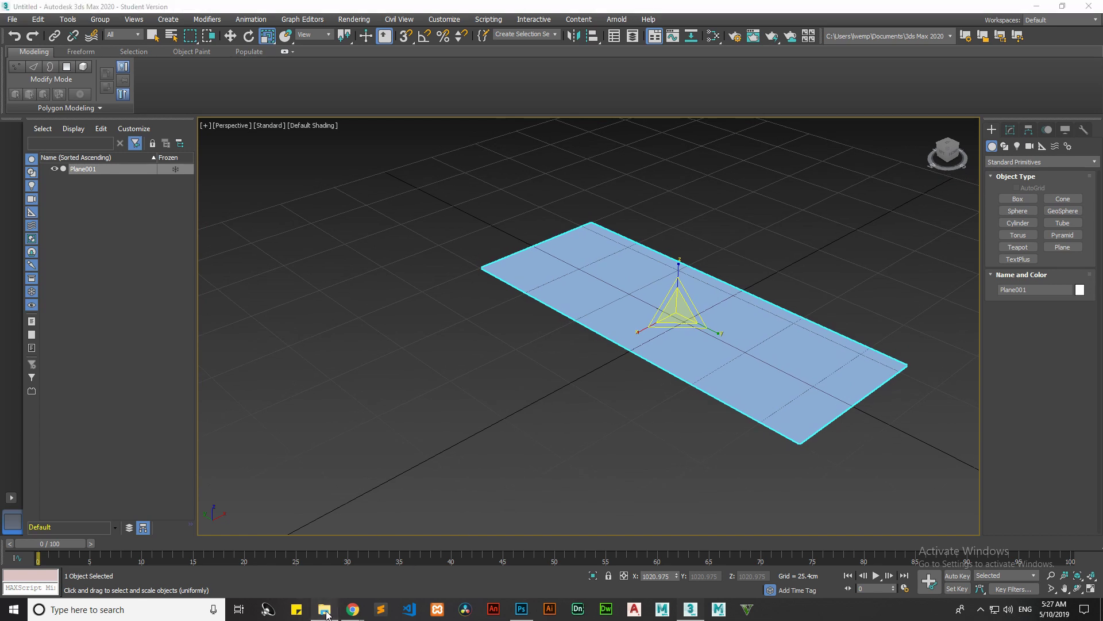
# Open the ref folder, shrink its window beside the viewport, and drop the ref image onto Plane001.
pyautogui.doubleClick(435, 268)
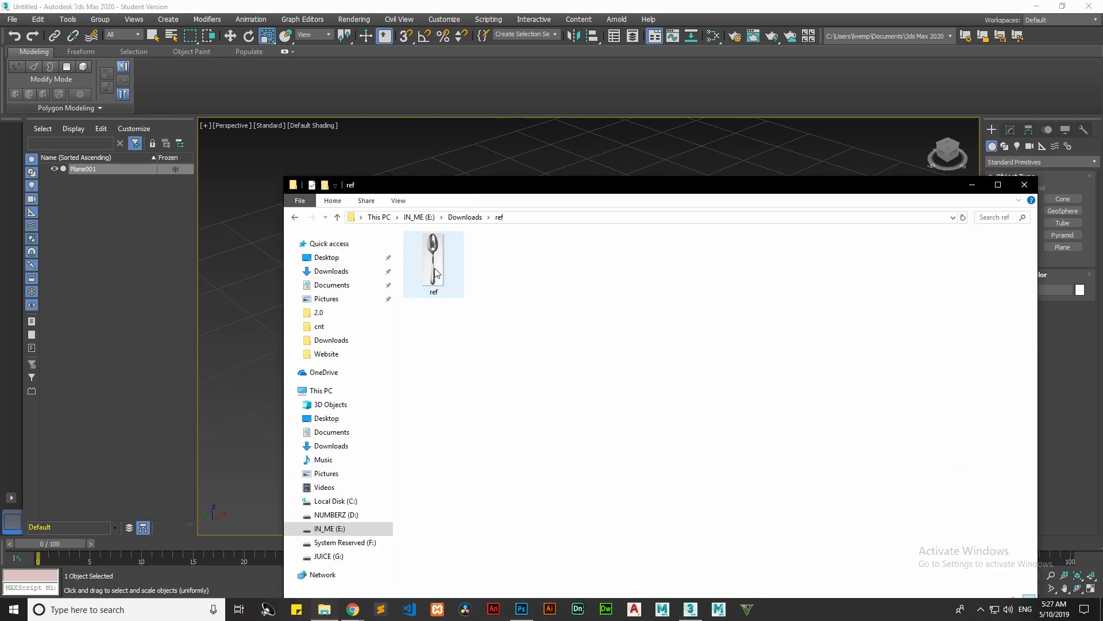
pyautogui.moveTo(630, 190); pyautogui.dragTo(405, 178)
pyautogui.moveTo(811, 299); pyautogui.dragTo(350, 299)
pyautogui.moveTo(206, 253); pyautogui.dragTo(617, 294)
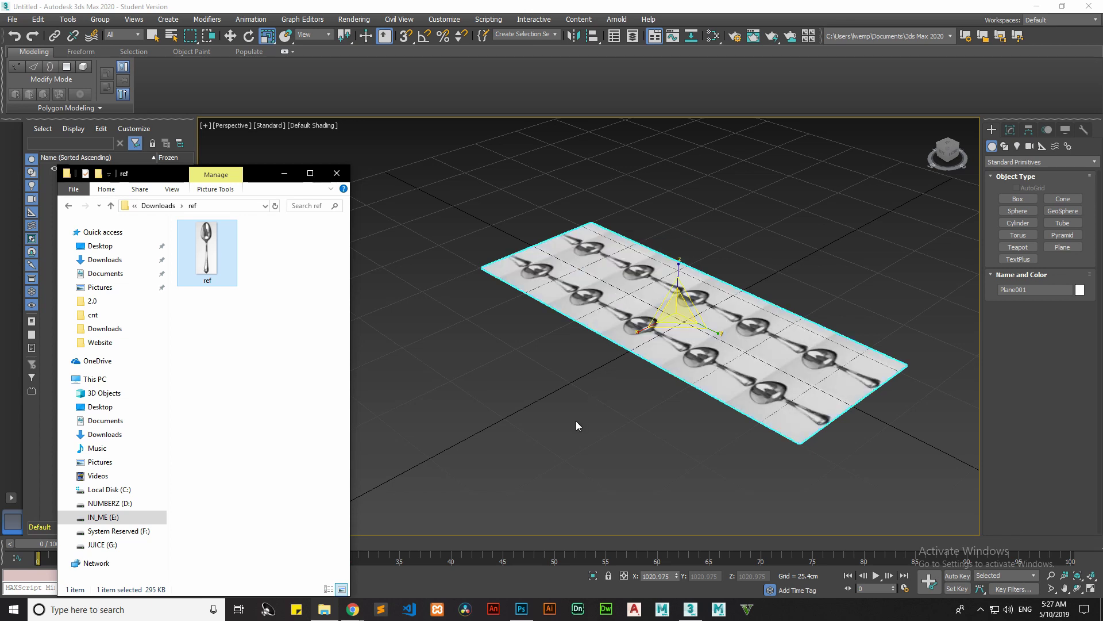